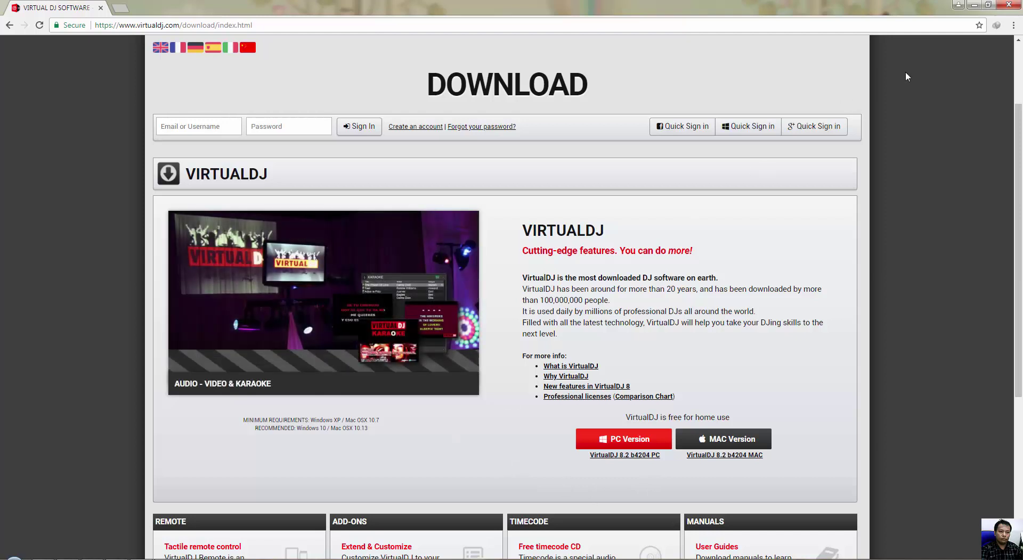
Minimize the browser window to return to the desktop
{"action": "left_click", "coordinate": [971, 6]}
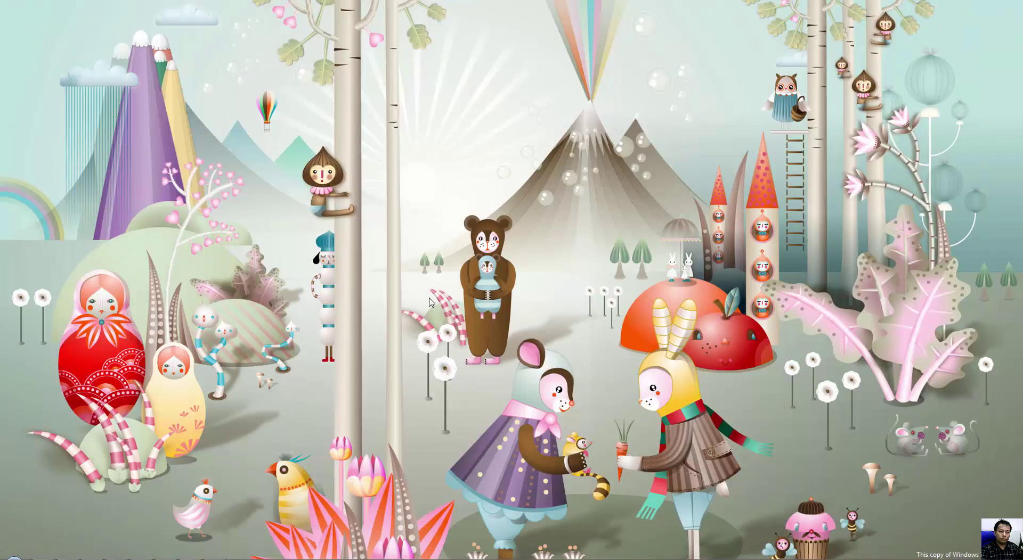
{"action": "right_click", "coordinate": [430, 299]}
{"action": "left_click", "coordinate": [457, 343]}
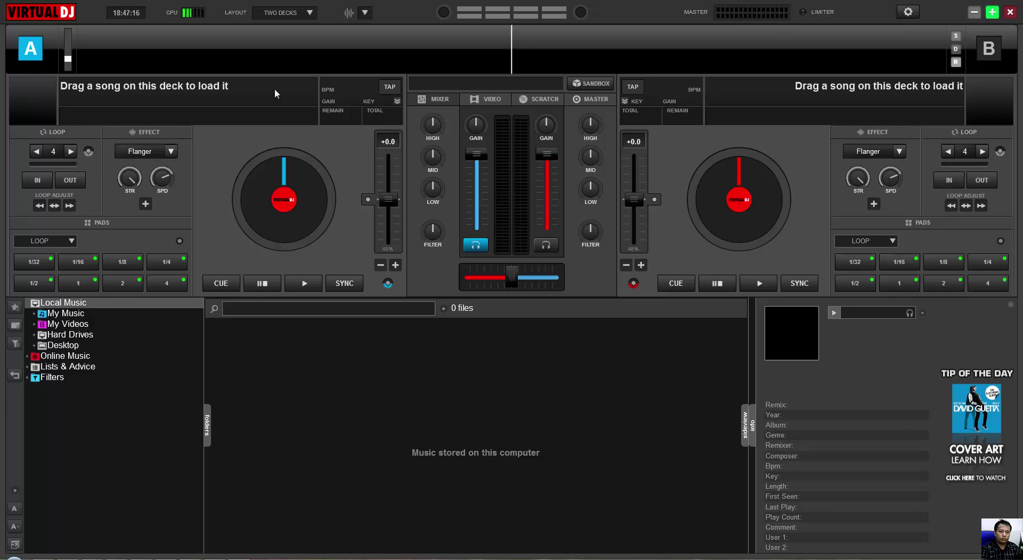
Check the available deck layouts in VirtualDJ
{"action": "left_click", "coordinate": [292, 16]}
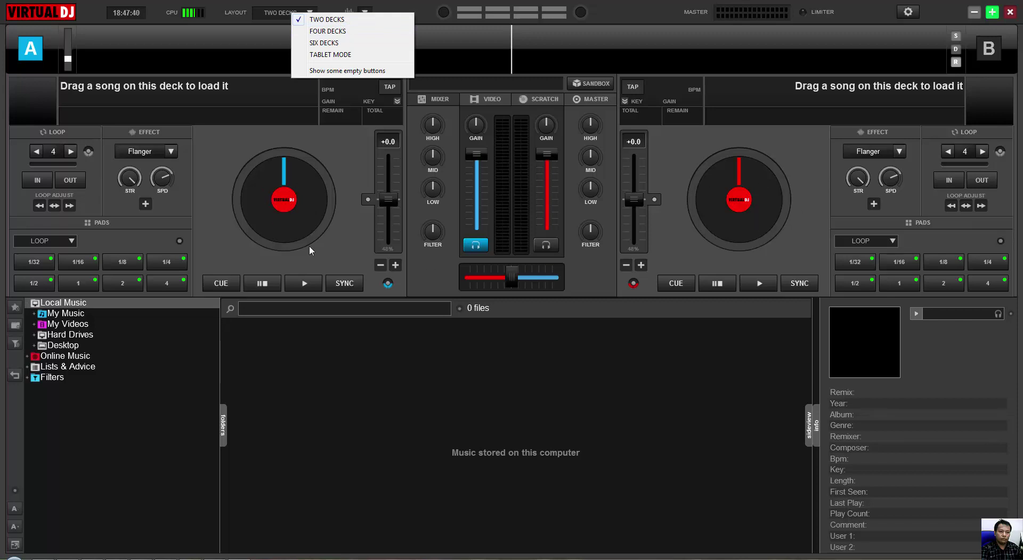
{"action": "left_click", "coordinate": [793, 215]}
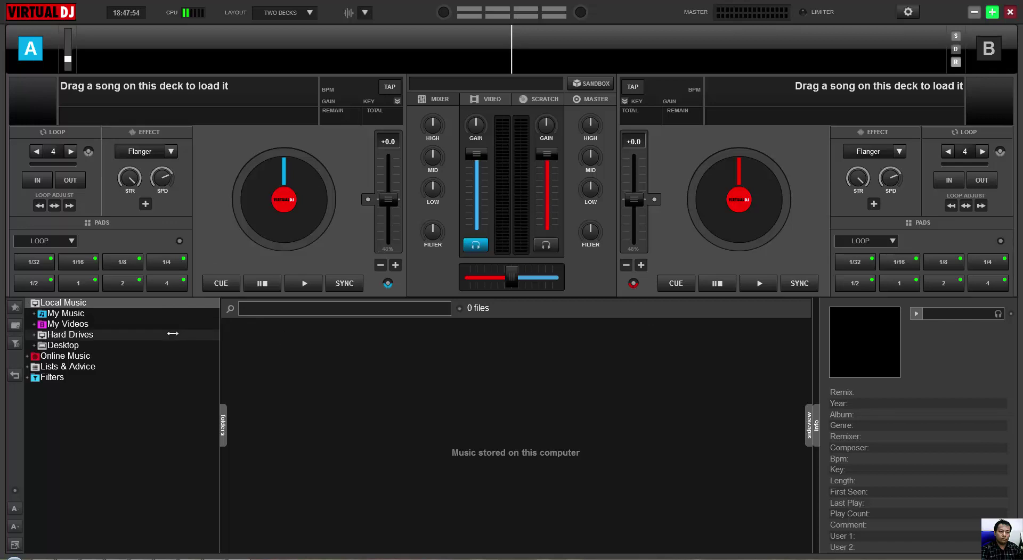
Browse the hard drives to the Videos folder inside Dangdut on Source (I:)
{"action": "left_click", "coordinate": [31, 336]}
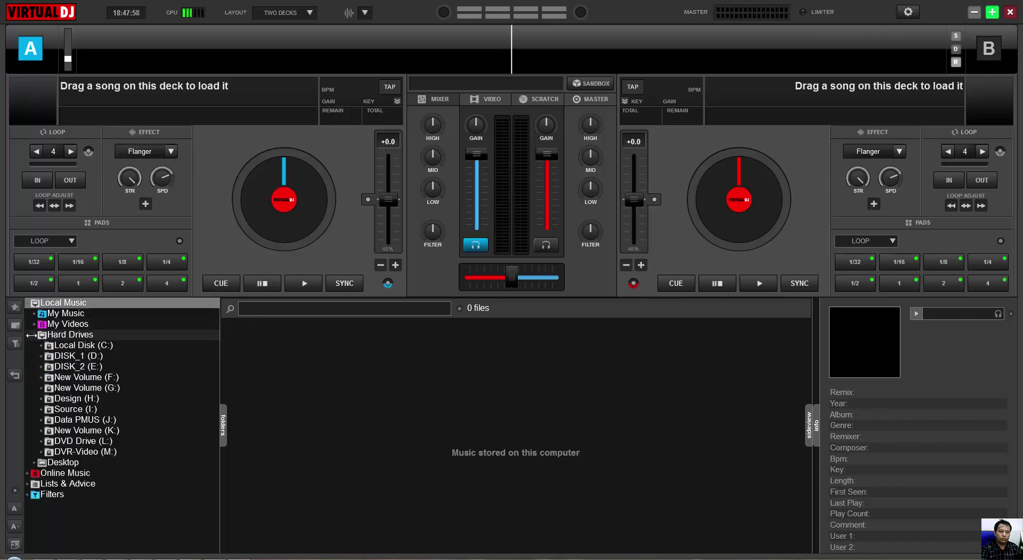
{"action": "left_click", "coordinate": [41, 409]}
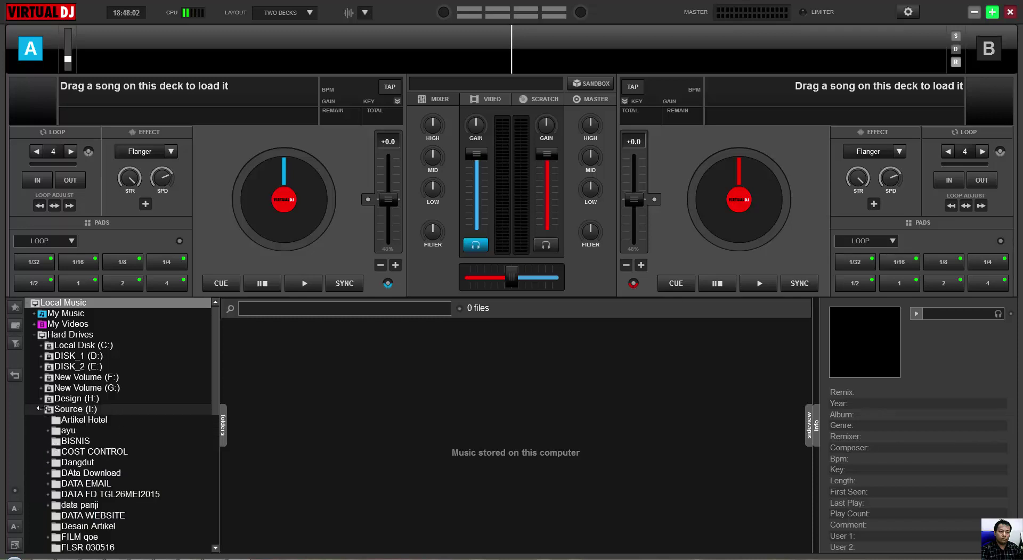
{"action": "scroll", "coordinate": [41, 409], "scroll_direction": "down", "scroll_amount": 2}
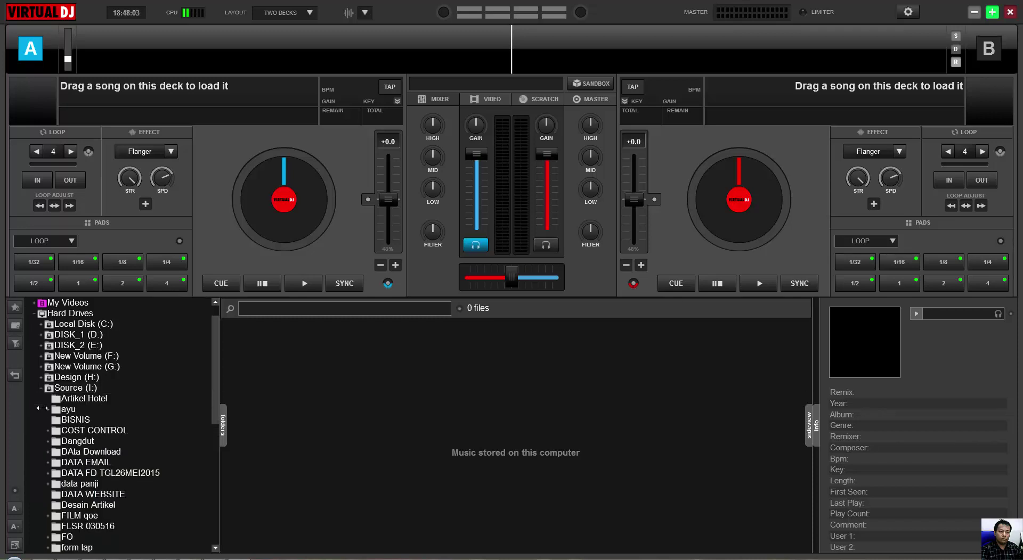
{"action": "left_click", "coordinate": [48, 441]}
{"action": "left_click", "coordinate": [72, 451]}
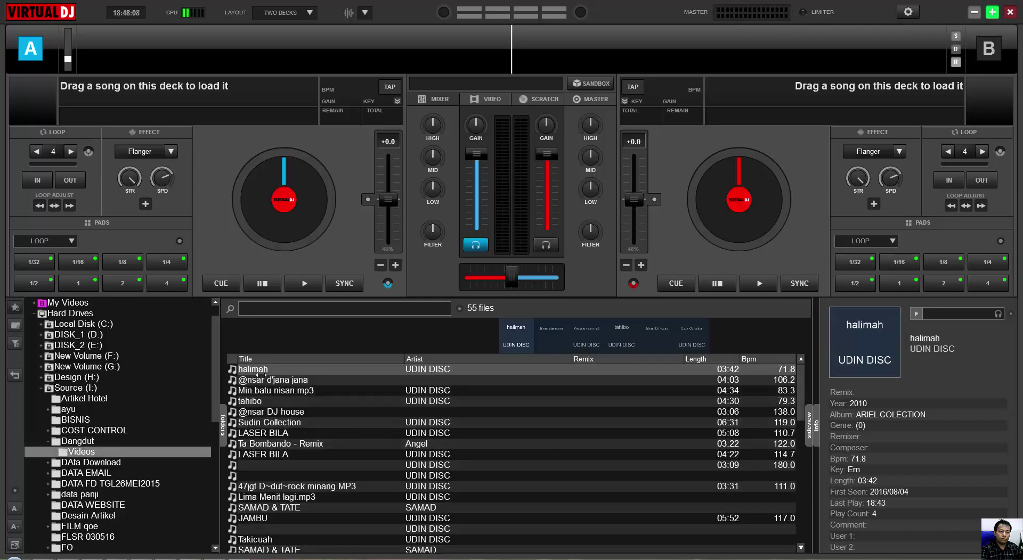
Load "halimah" onto deck A and "Min.batu nisan.mp3" onto deck B
{"action": "left_click_drag", "start_coordinate": [254, 369], "coordinate": [231, 226]}
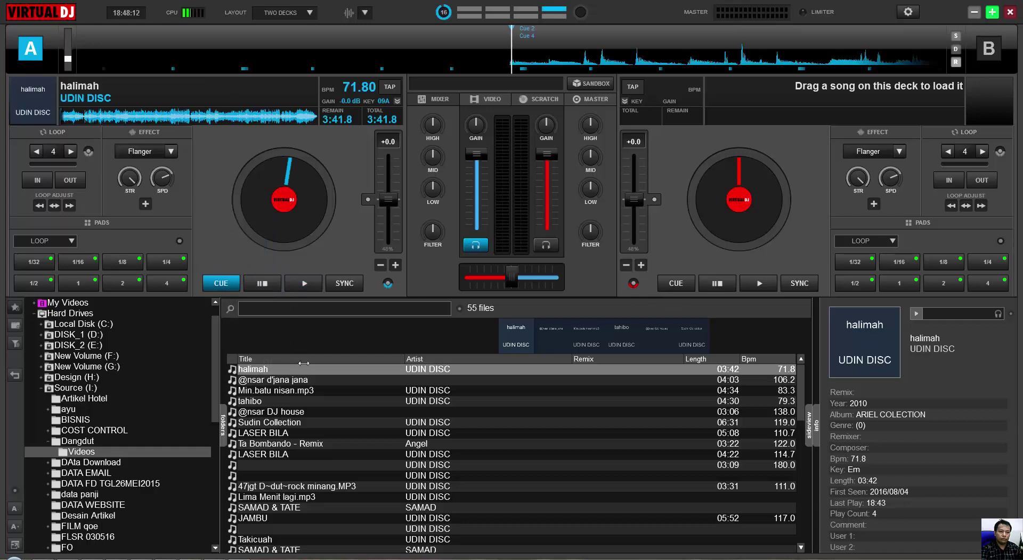
{"action": "left_click_drag", "start_coordinate": [307, 391], "coordinate": [725, 164]}
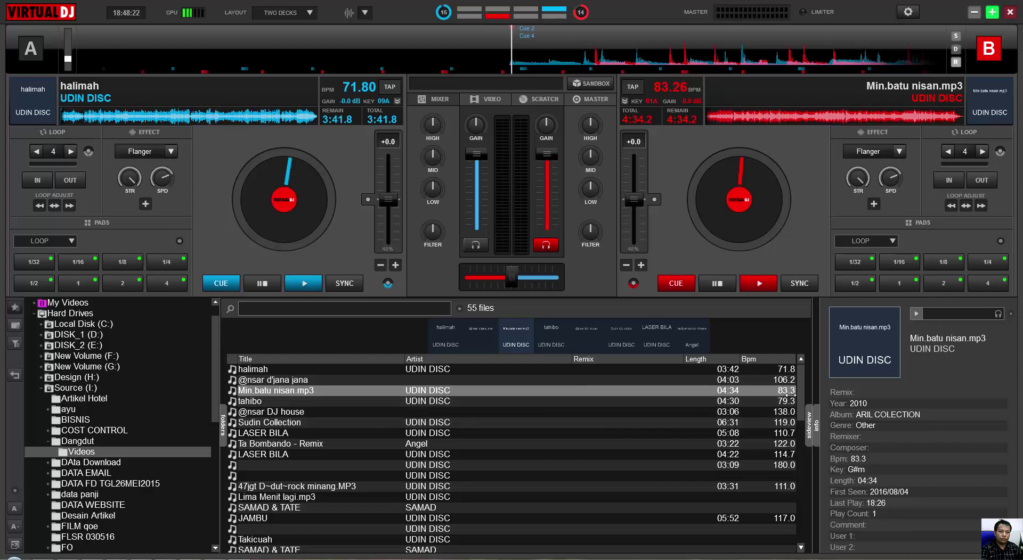
Show the INSTRUMENTS sampler in the sideview and play the Kick Snare and HiHat 3 samples together
{"action": "left_click", "coordinate": [809, 429]}
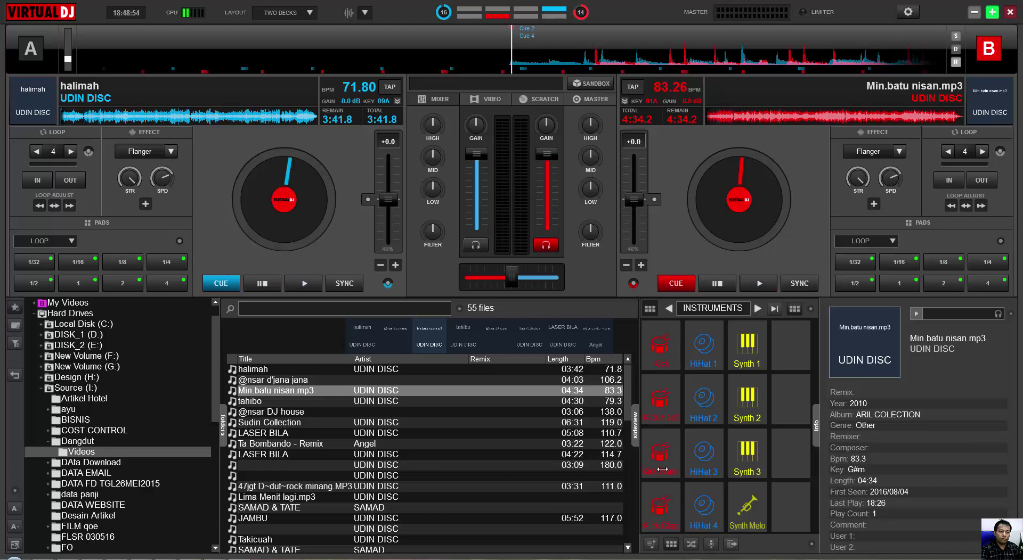
{"action": "left_click", "coordinate": [658, 465]}
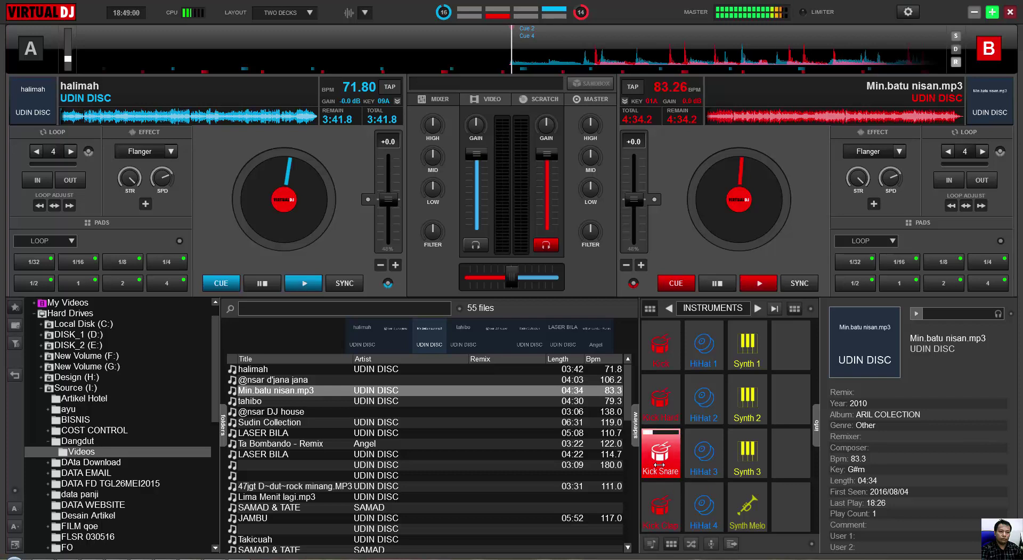
{"action": "left_click", "coordinate": [697, 458]}
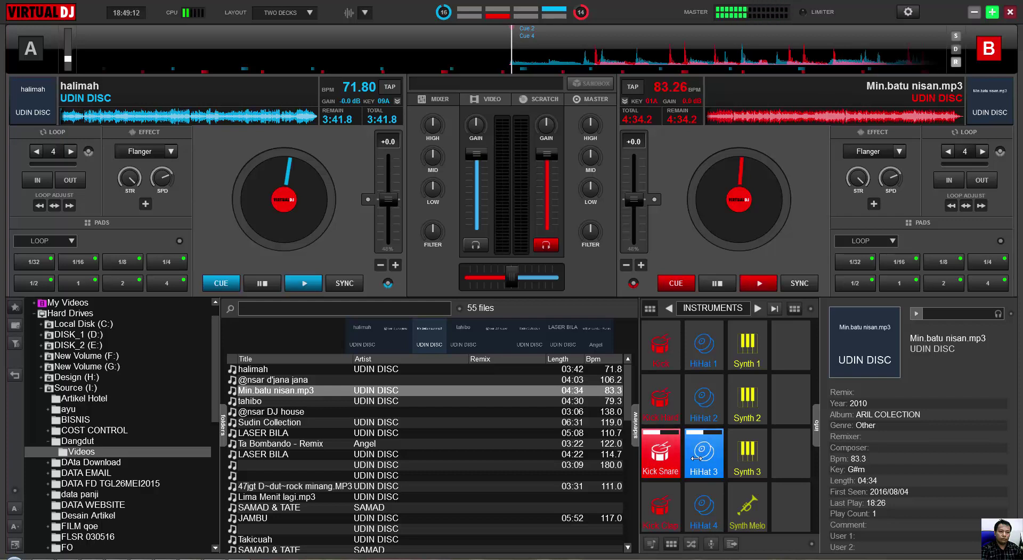
Audition the Kick Hard and HiHat 2 samples, followed by Kick and HiHat 1
{"action": "left_click", "coordinate": [665, 406]}
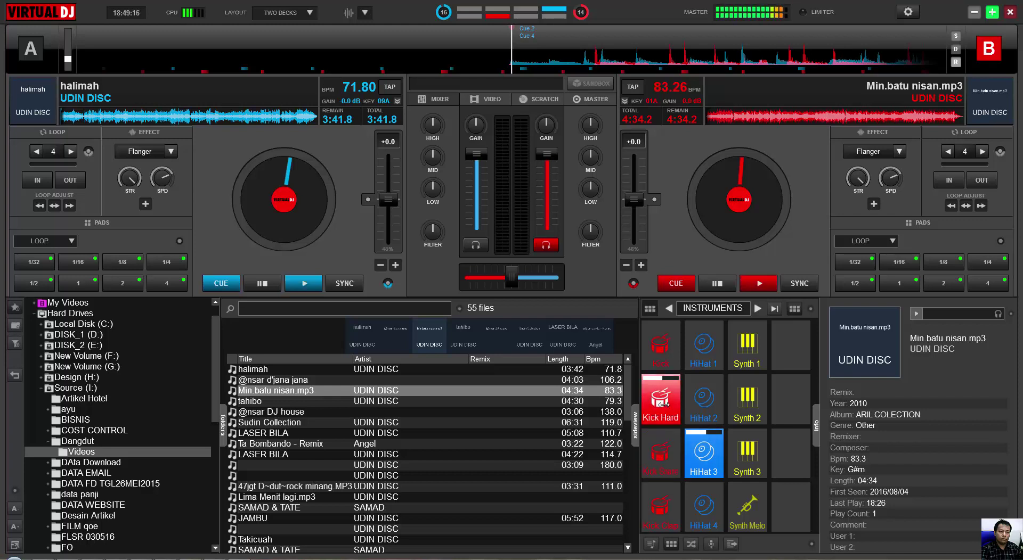
{"action": "left_click", "coordinate": [703, 410]}
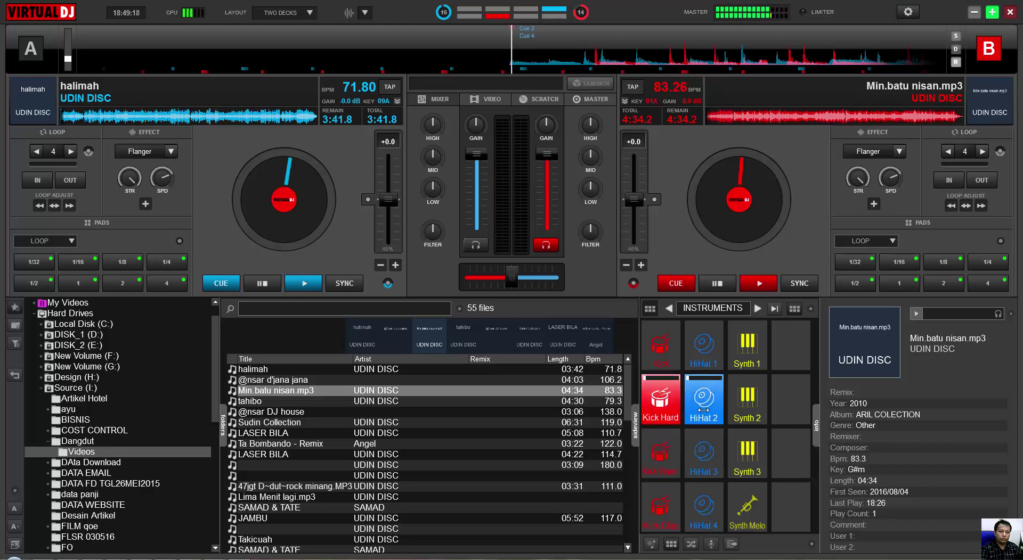
{"action": "left_click", "coordinate": [654, 346]}
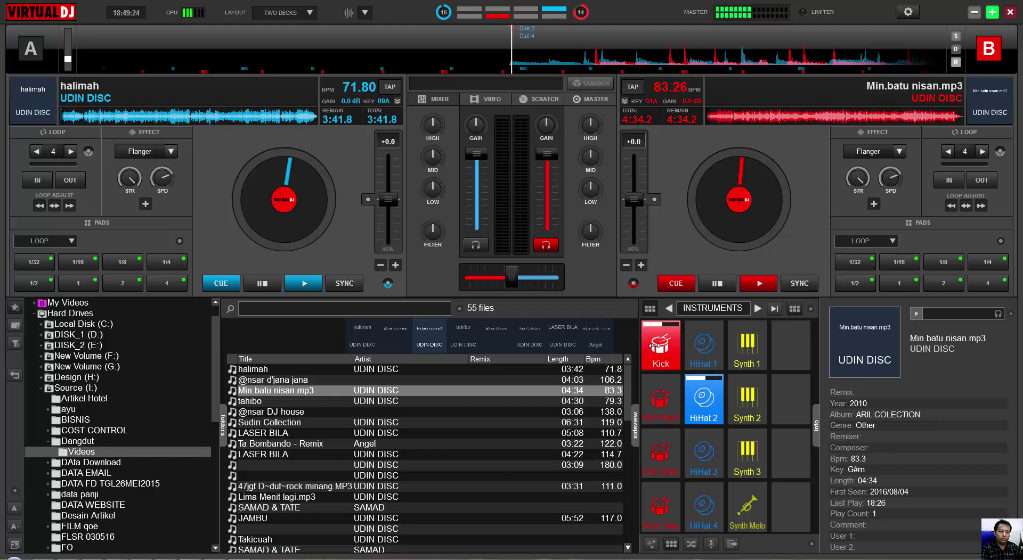
{"action": "left_click", "coordinate": [698, 356]}
Audition Kick Snare with HiHat 3 again and stop both samples
{"action": "left_click", "coordinate": [660, 453]}
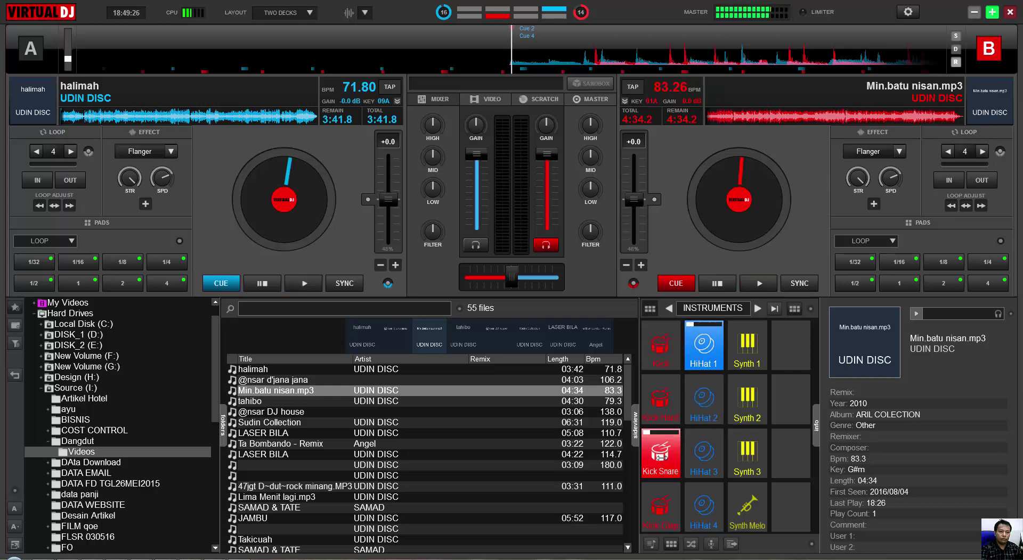
{"action": "left_click", "coordinate": [703, 459]}
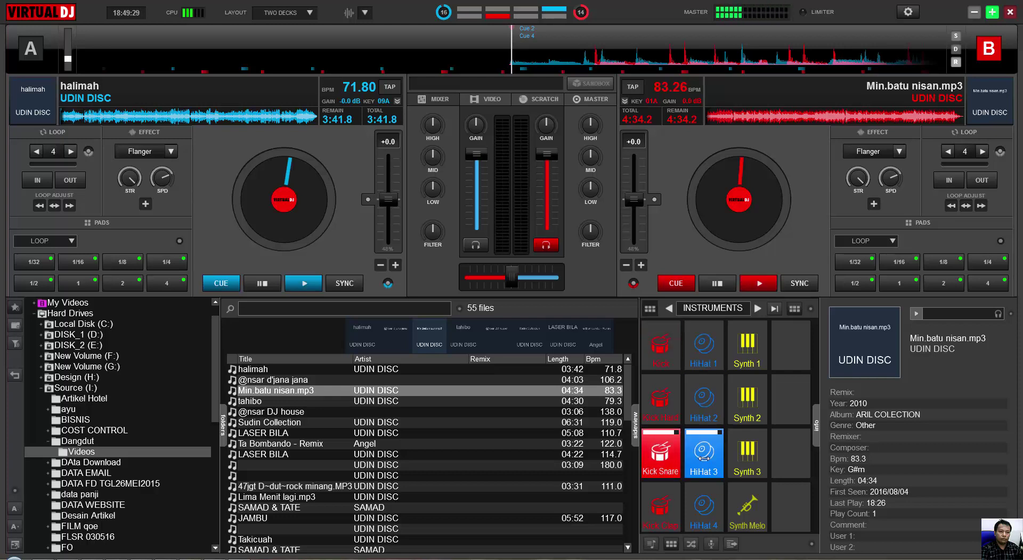
{"action": "left_click", "coordinate": [663, 450]}
{"action": "left_click", "coordinate": [698, 452]}
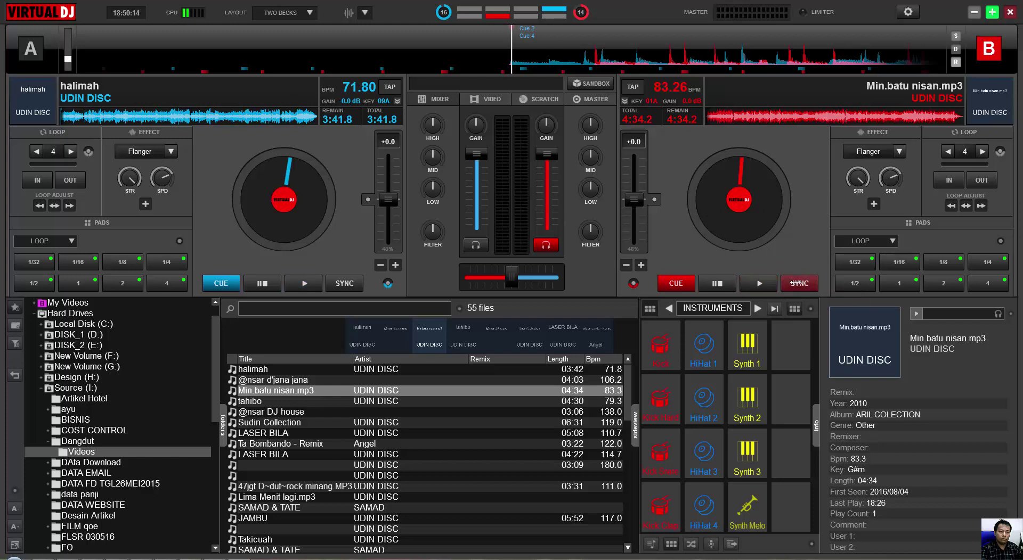
Sync deck B's tempo to deck A and lower deck B's volume fader to its minimum
{"action": "left_click", "coordinate": [799, 283]}
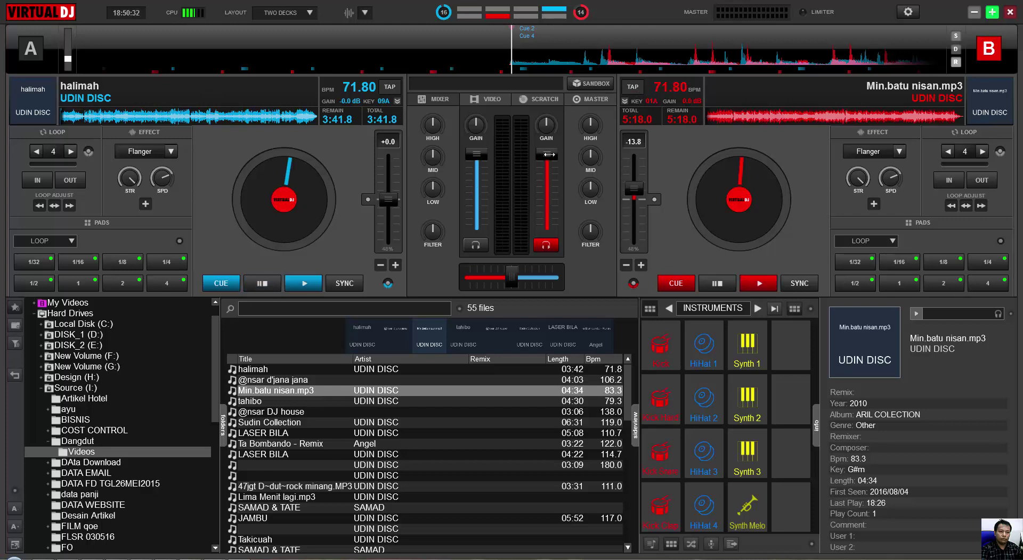
{"action": "left_click_drag", "start_coordinate": [546, 154], "coordinate": [546, 244]}
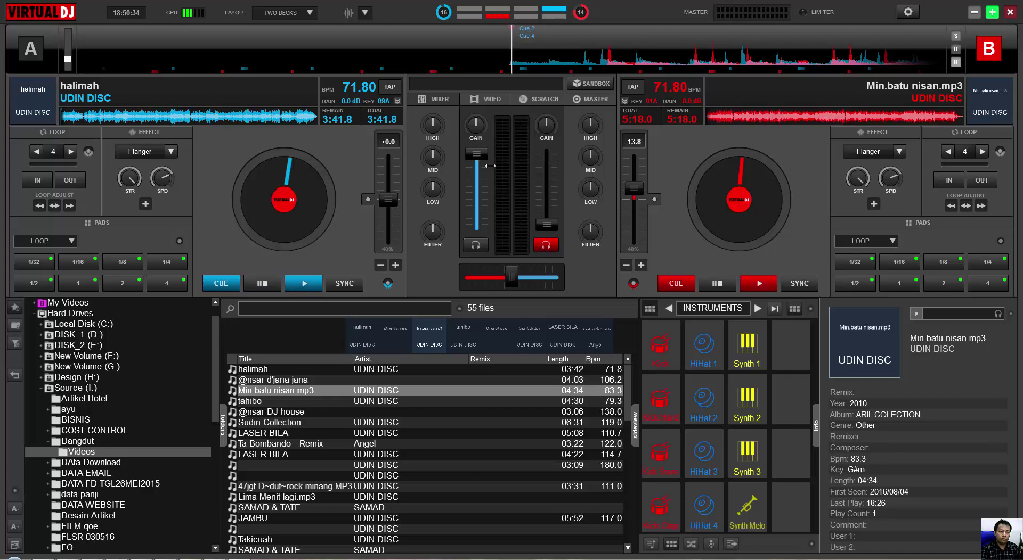
Start playback on deck A and turn on its headphone monitoring
{"action": "left_click", "coordinate": [300, 283]}
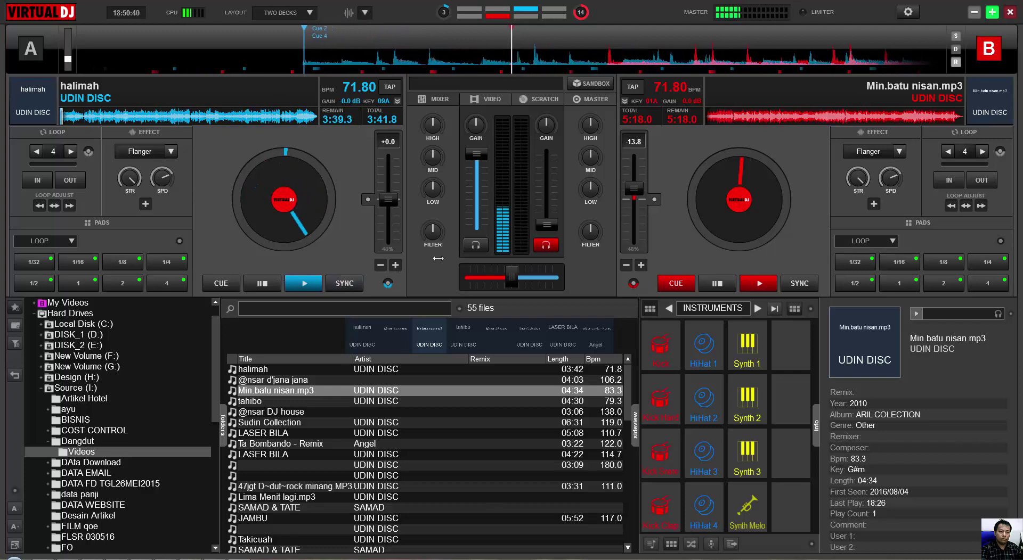
{"action": "left_click", "coordinate": [475, 245]}
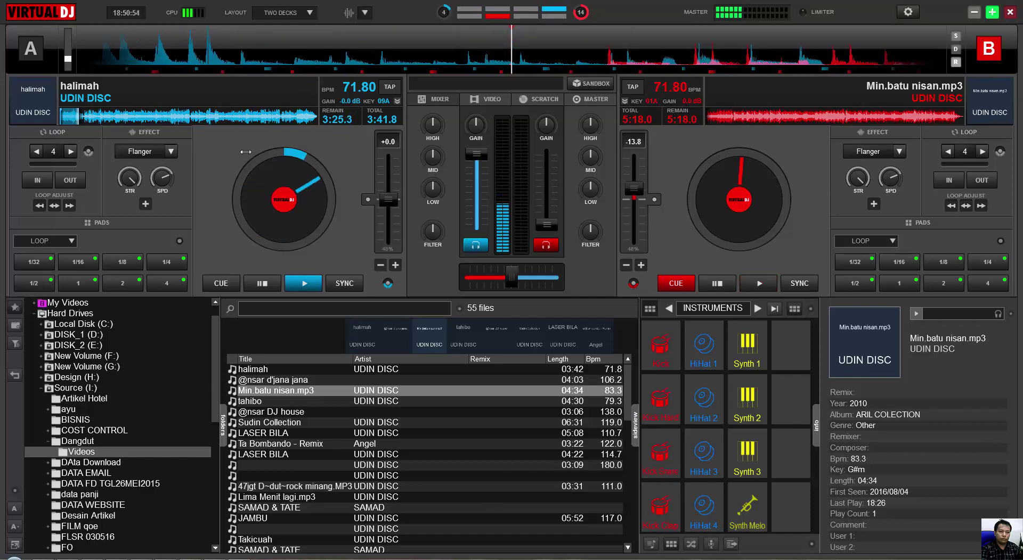
Layer the Kick Snare sample over deck A's track and alternate between HiHat 3 and HiHat 2, ending on HiHat 2
{"action": "left_click", "coordinate": [659, 452]}
{"action": "left_click", "coordinate": [660, 452]}
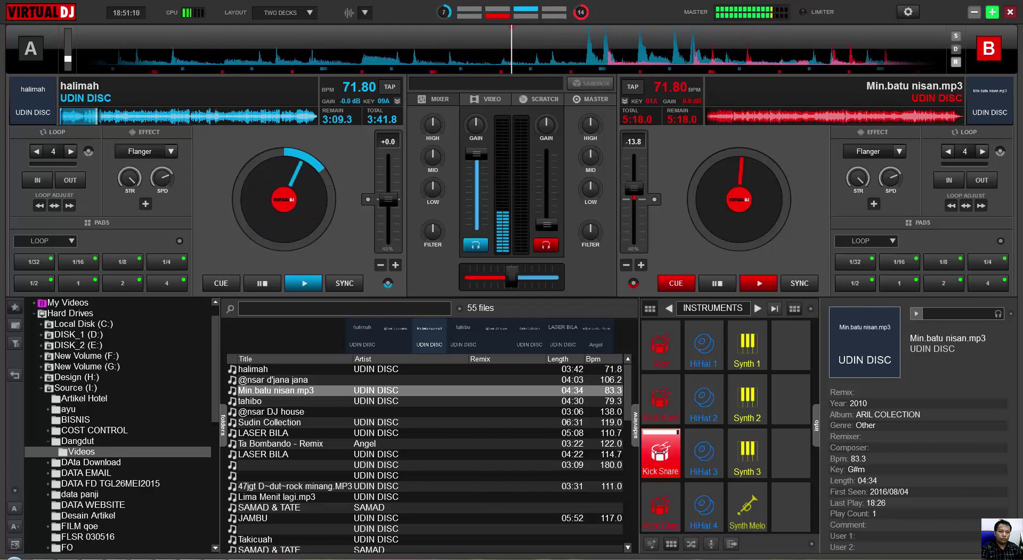
{"action": "left_click", "coordinate": [709, 453]}
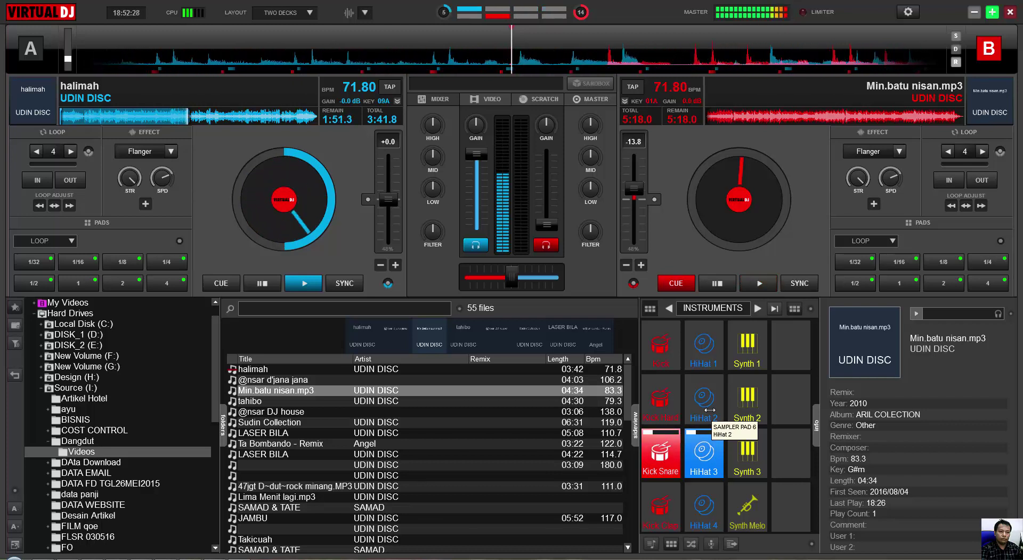
{"action": "left_click", "coordinate": [710, 410]}
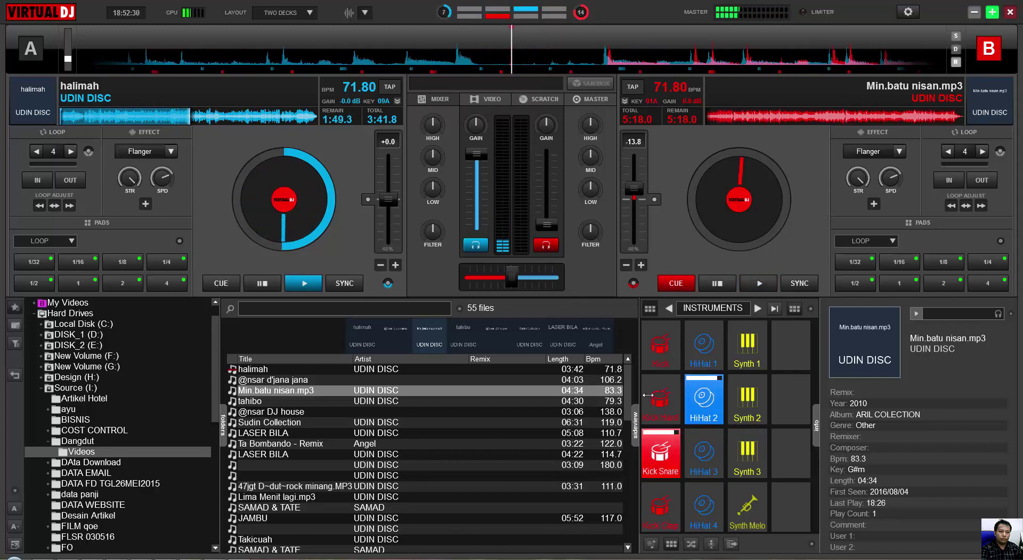
{"action": "left_click", "coordinate": [706, 444]}
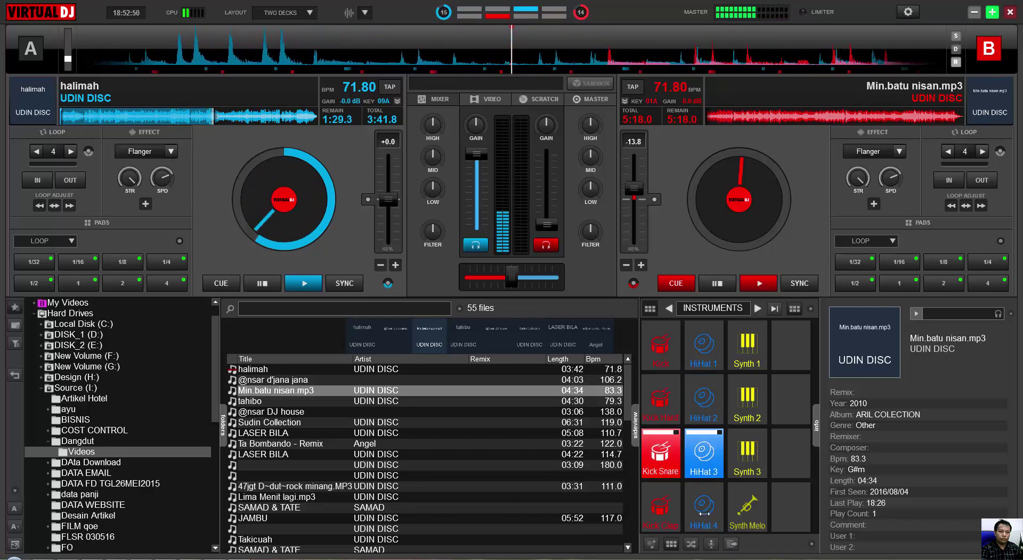
{"action": "left_click", "coordinate": [702, 411]}
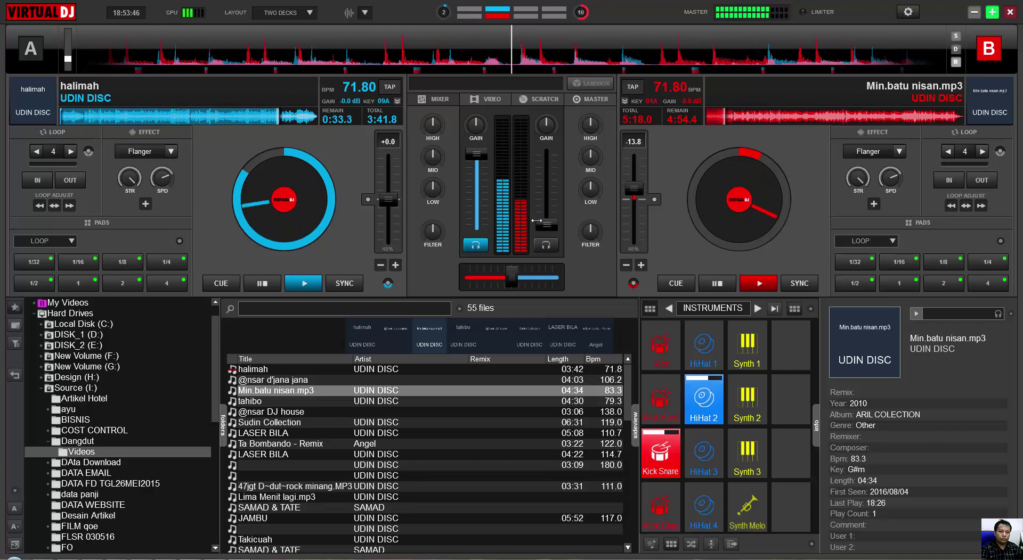
Fade in deck B by gradually raising its volume fader to about three quarters of its range
{"action": "left_click_drag", "start_coordinate": [543, 219], "coordinate": [543, 199]}
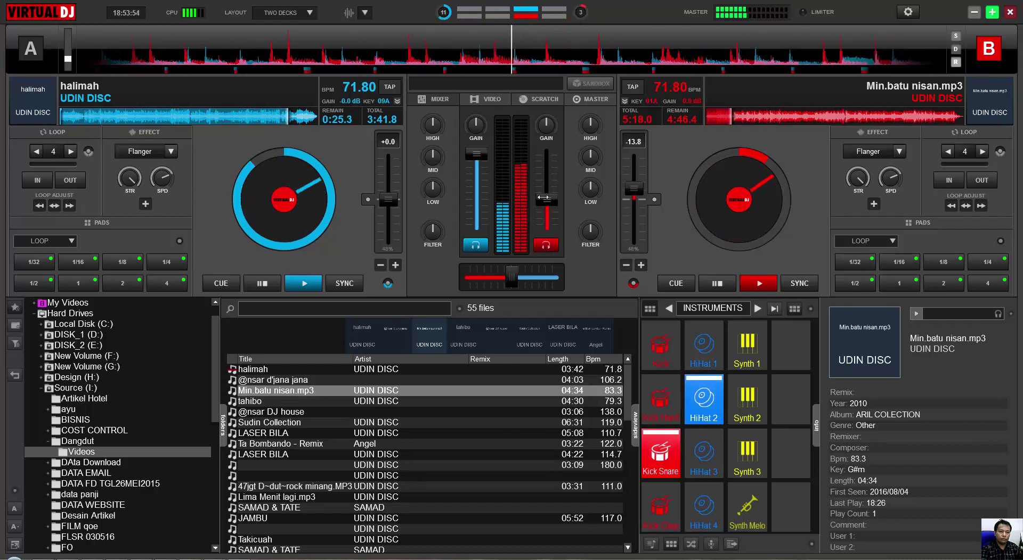
{"action": "scroll", "coordinate": [543, 197], "scroll_direction": "up", "scroll_amount": 1}
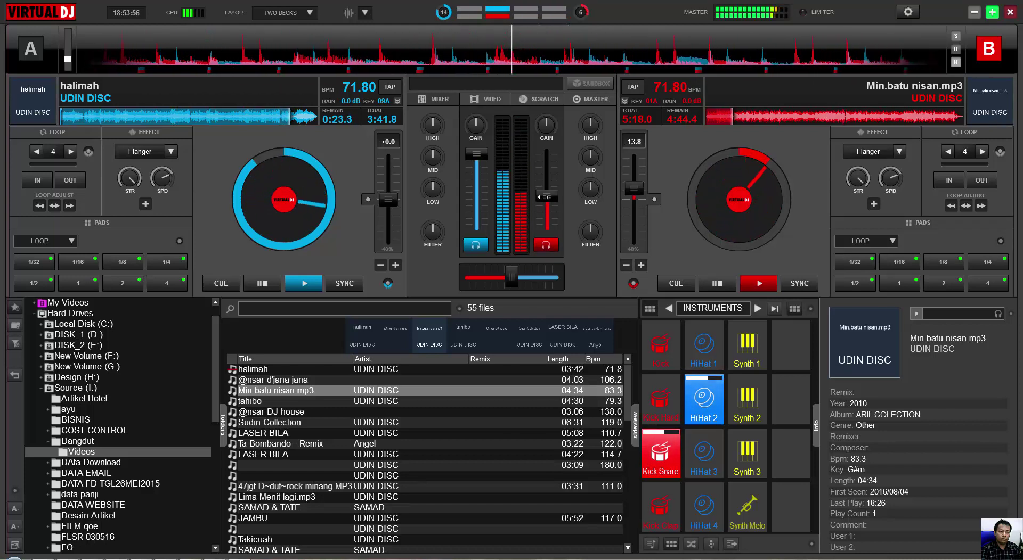
{"action": "scroll", "coordinate": [543, 197], "scroll_direction": "up", "scroll_amount": 3}
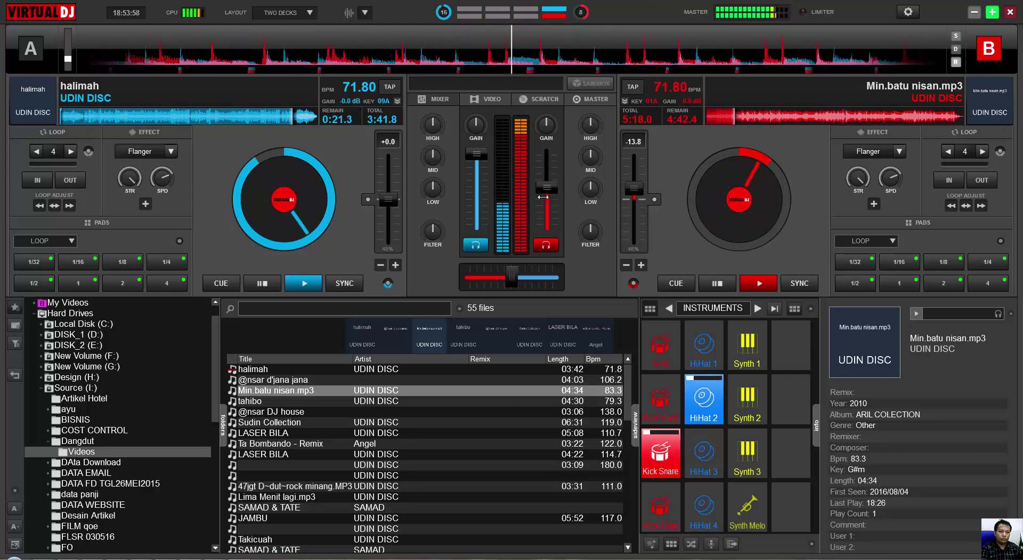
{"action": "scroll", "coordinate": [543, 197], "scroll_direction": "up", "scroll_amount": 1}
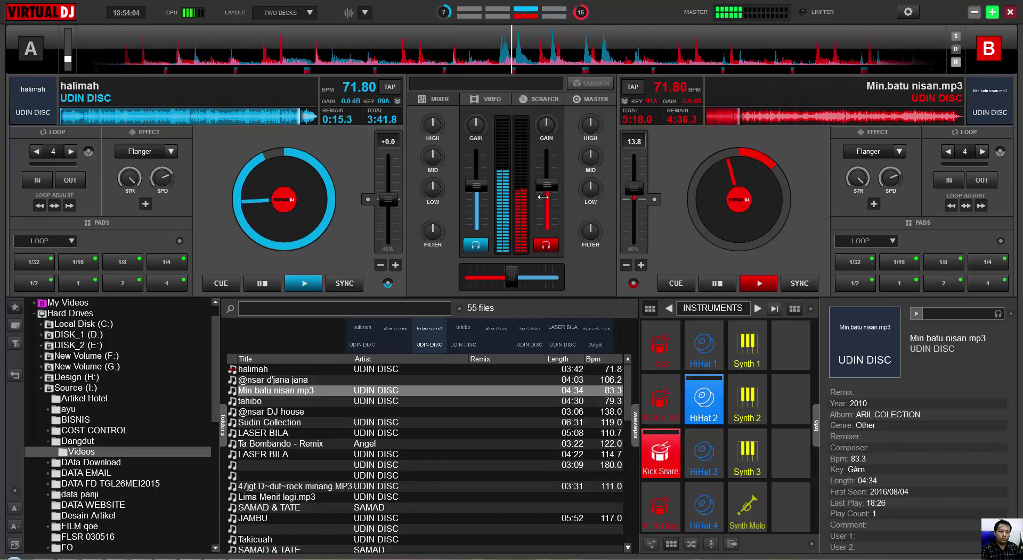
{"action": "scroll", "coordinate": [543, 197], "scroll_direction": "up", "scroll_amount": 2}
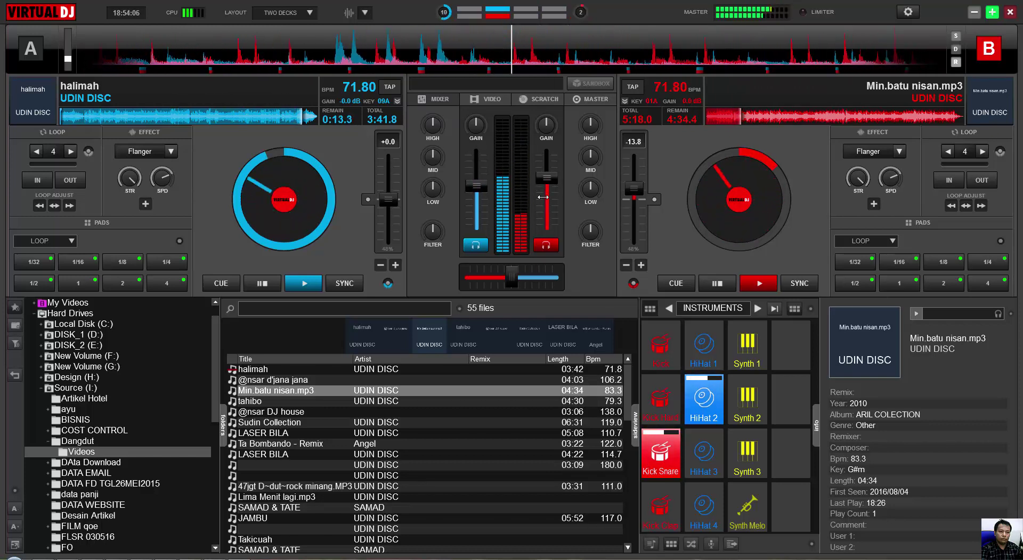
{"action": "scroll", "coordinate": [543, 197], "scroll_direction": "up", "scroll_amount": 1}
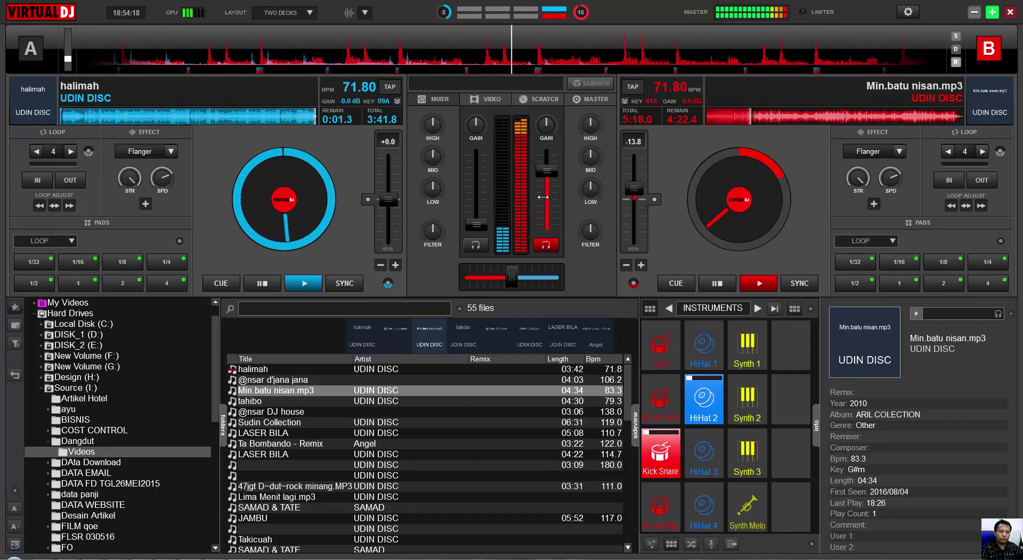
{"action": "mouse_move", "coordinate": [543, 197]}
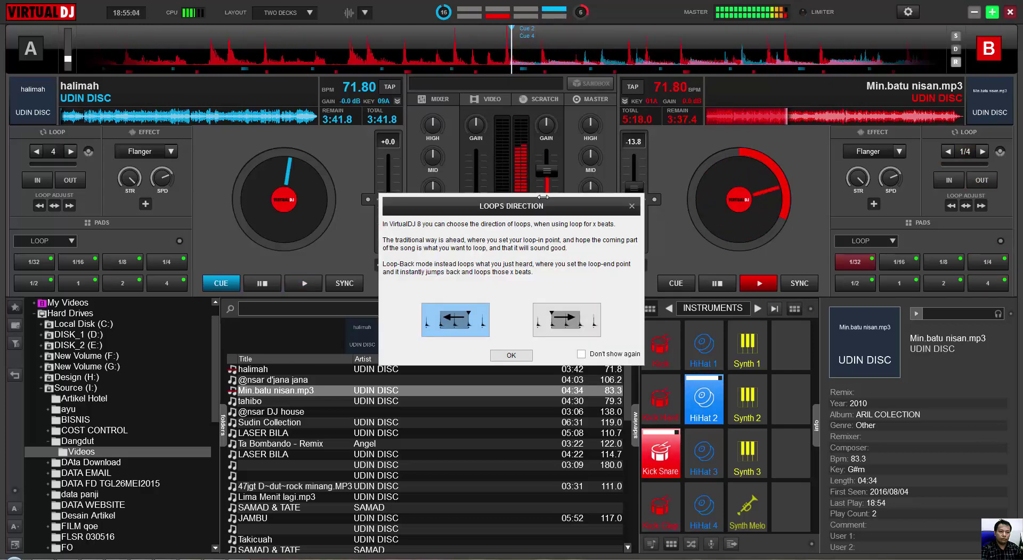
Accept Loop-Back as the loop direction and run a 4-beat loop on deck B
{"action": "key", "text": "Return"}
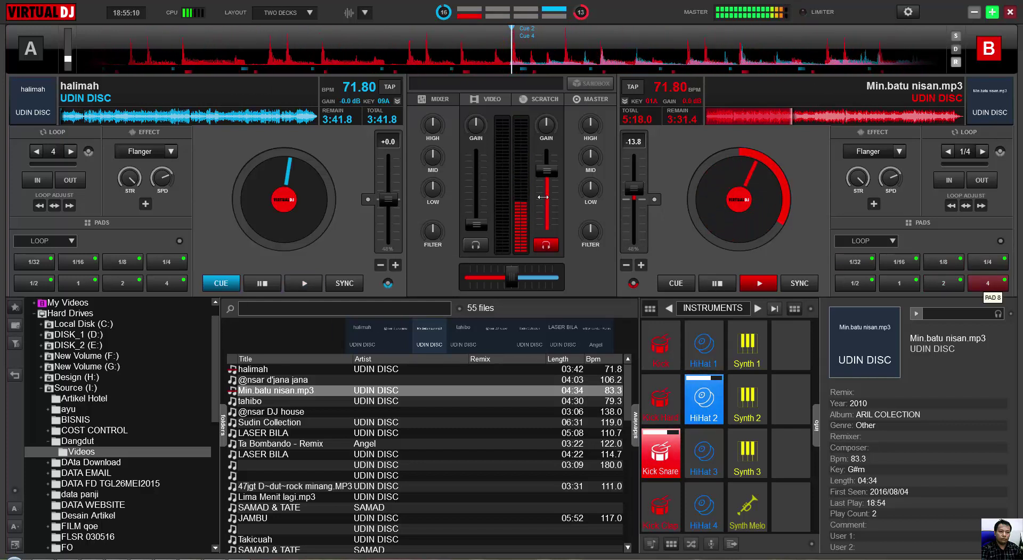
{"action": "left_click", "coordinate": [987, 282]}
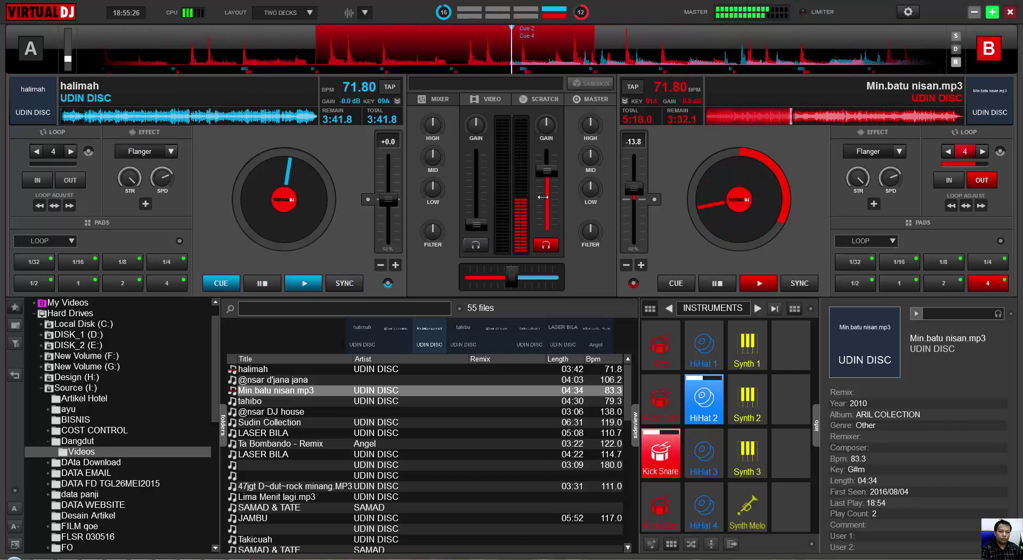
Start playback on deck A and hold its track in a 4-beat loop
{"action": "key", "text": "space"}
{"action": "key", "text": "shift+space"}
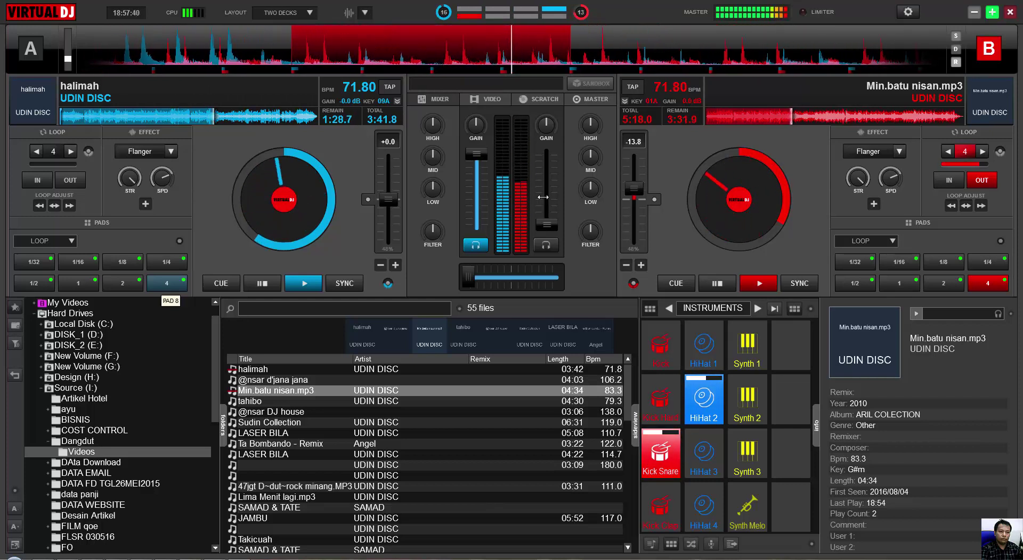
{"action": "key", "text": "l"}
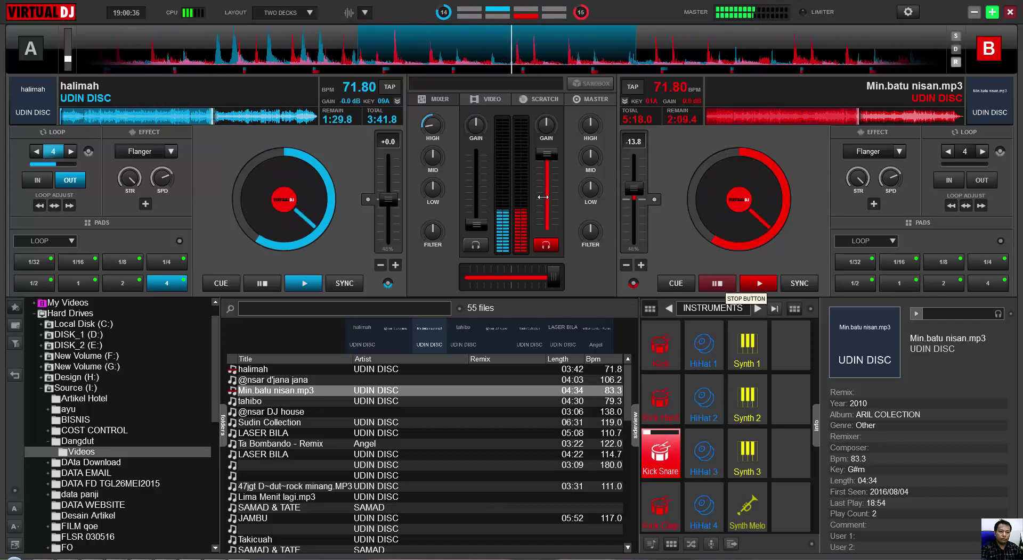
Pause deck B and layer the HiHat 3 sample over deck A's looping track and the Kick Snare beat
{"action": "key", "text": "space"}
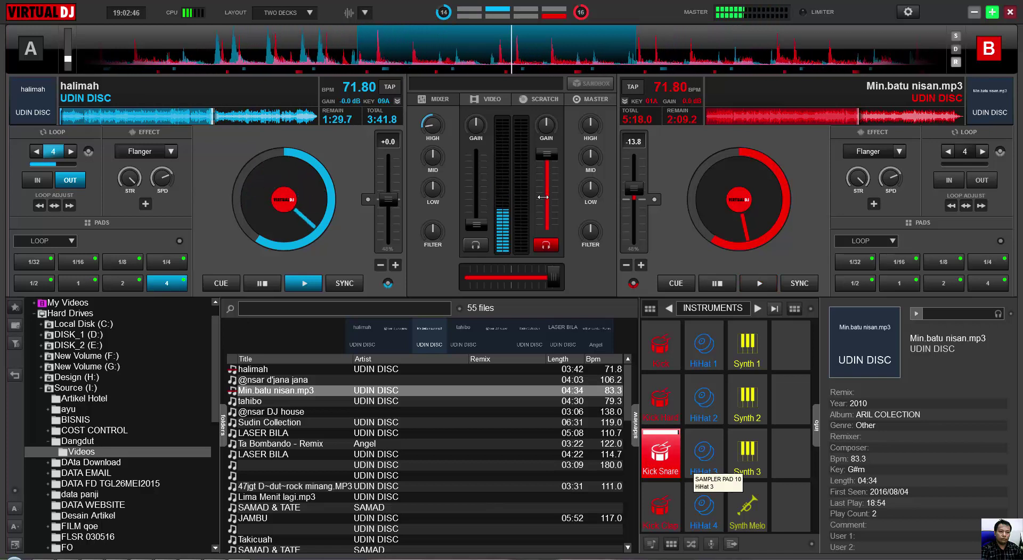
{"action": "left_click", "coordinate": [703, 452]}
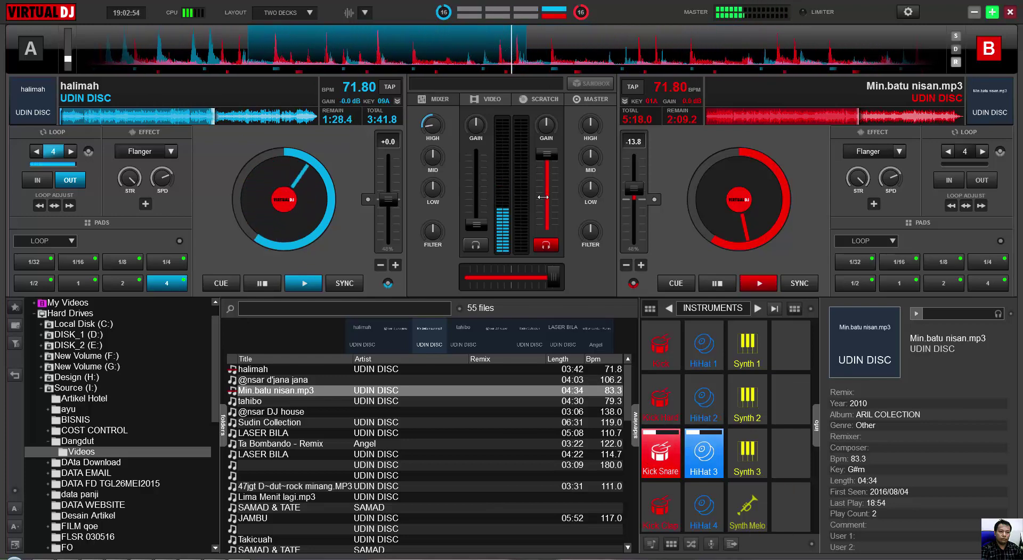
Show the INSTRUMENTS sampler bank as a list and look through its samples down to Synth Melo
{"action": "left_click", "coordinate": [793, 308]}
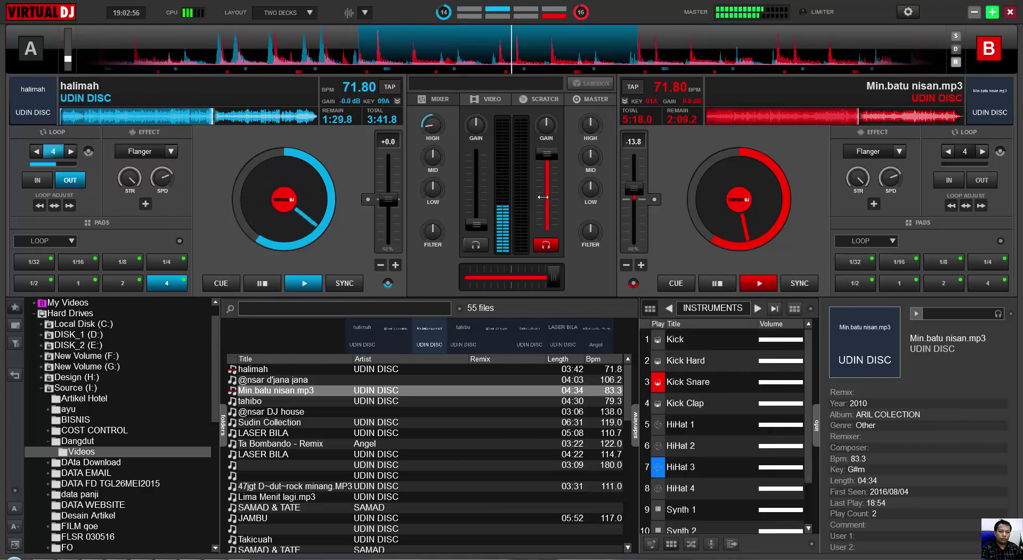
{"action": "scroll", "coordinate": [725, 426], "scroll_direction": "down", "scroll_amount": 1}
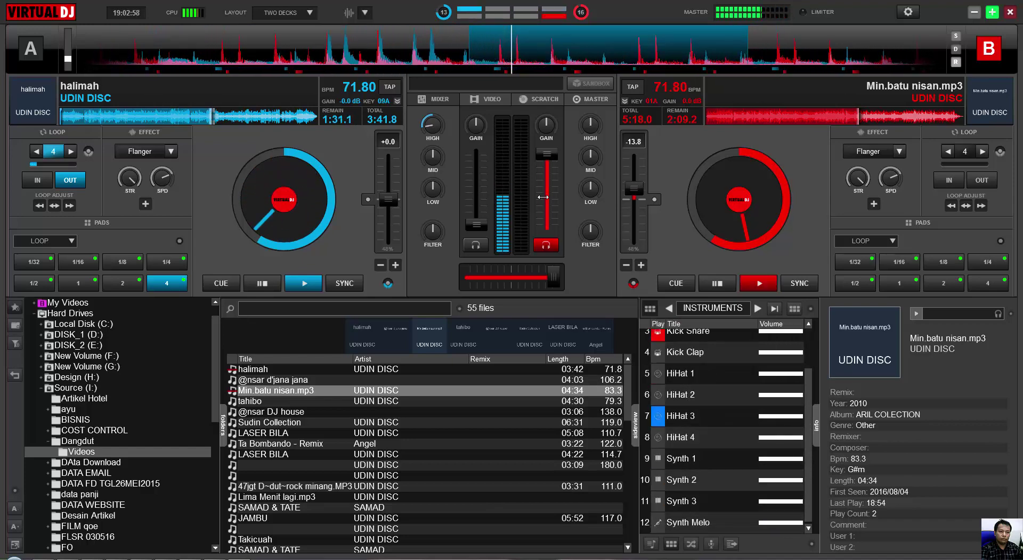